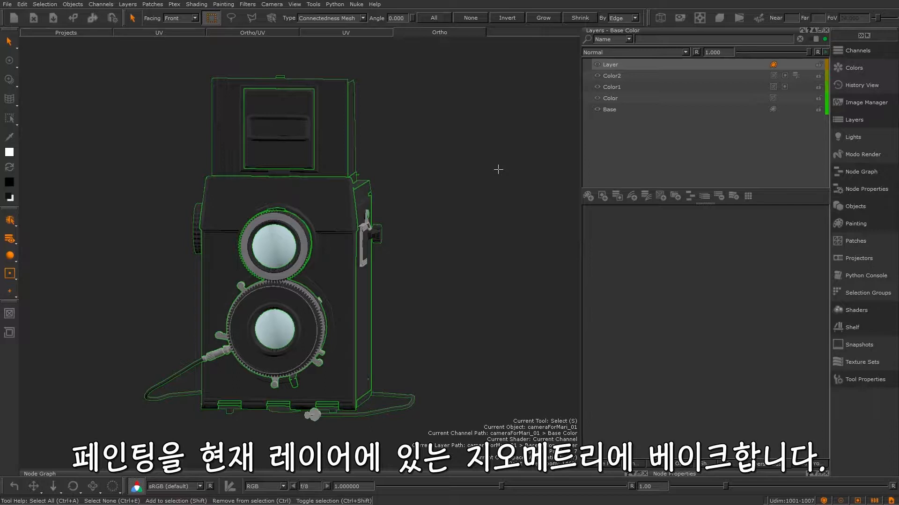
Enlarge and slightly rotate the paint buffer around the camera model with the Transform Paint Buffer tool.
left_click(8, 99)
left_click(10, 118)
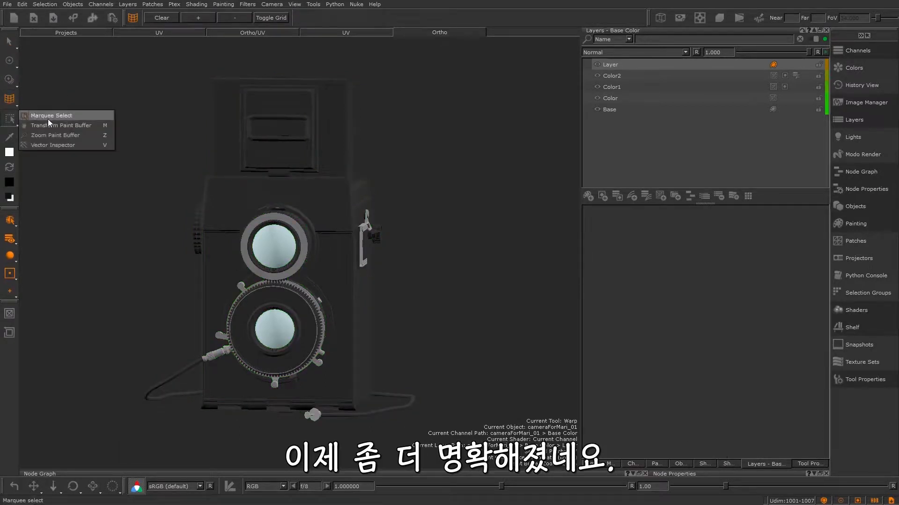
left_click(93, 127)
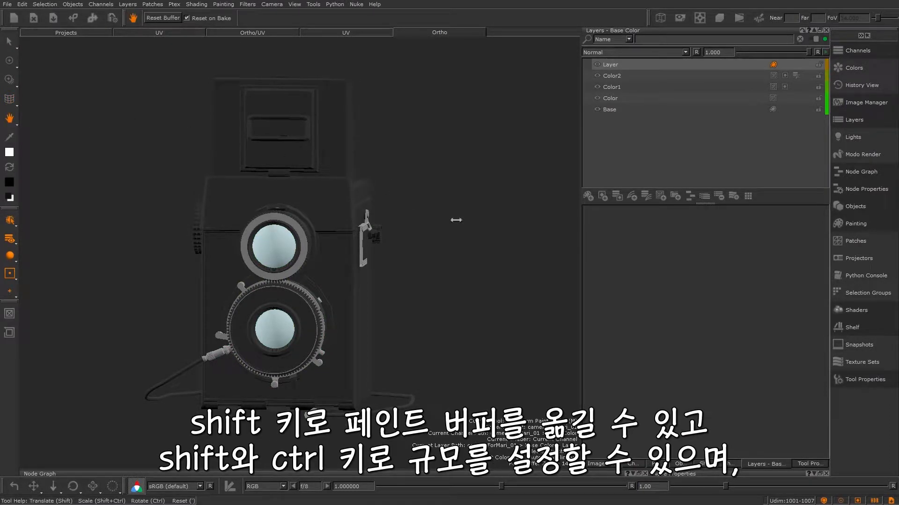
mouse_move(430, 233)
left_mouse_down("ctrl+shift")
mouse_move(302, 205)
mouse_move(464, 220)
mouse_move(493, 160)
mouse_move(516, 206)
left_mouse_up("ctrl+shift")
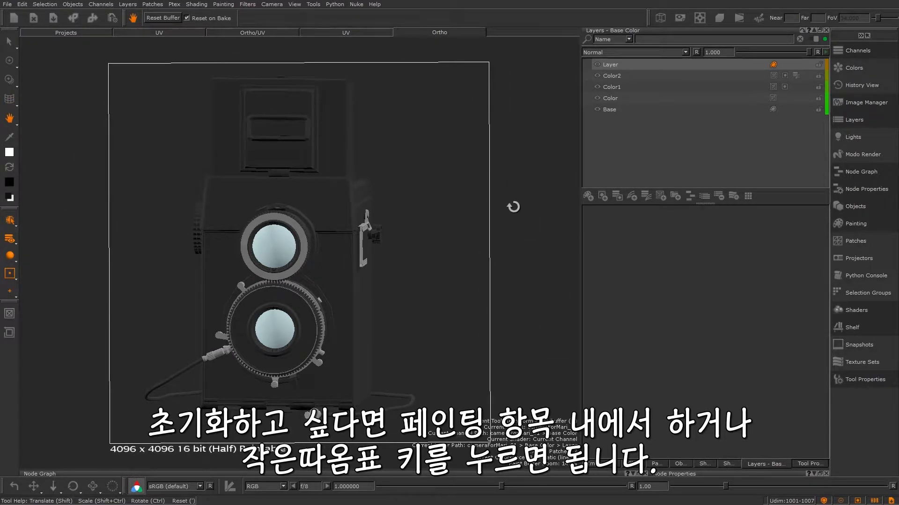
mouse_move(425, 226)
left_mouse_down("ctrl+shift")
mouse_move(341, 217)
mouse_move(445, 231)
left_mouse_up("ctrl+shift")
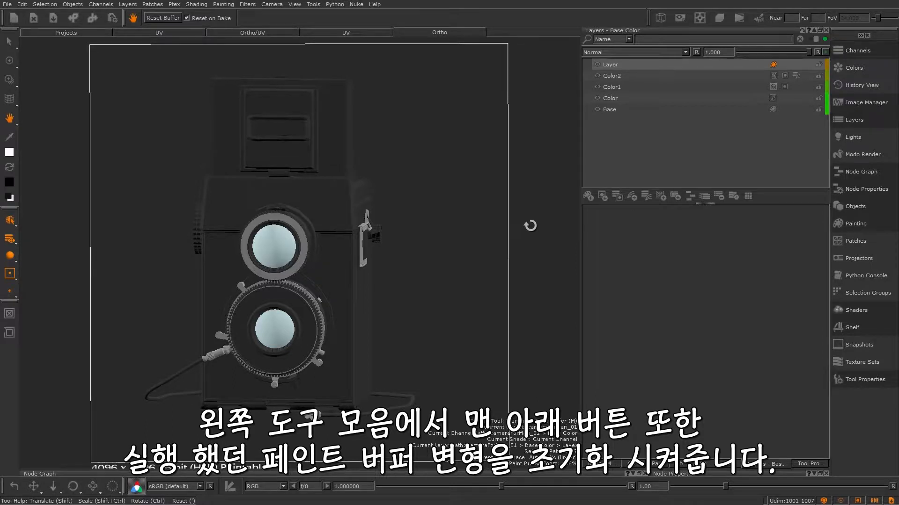
left_click_drag(530, 225, 531, 226, "ctrl")
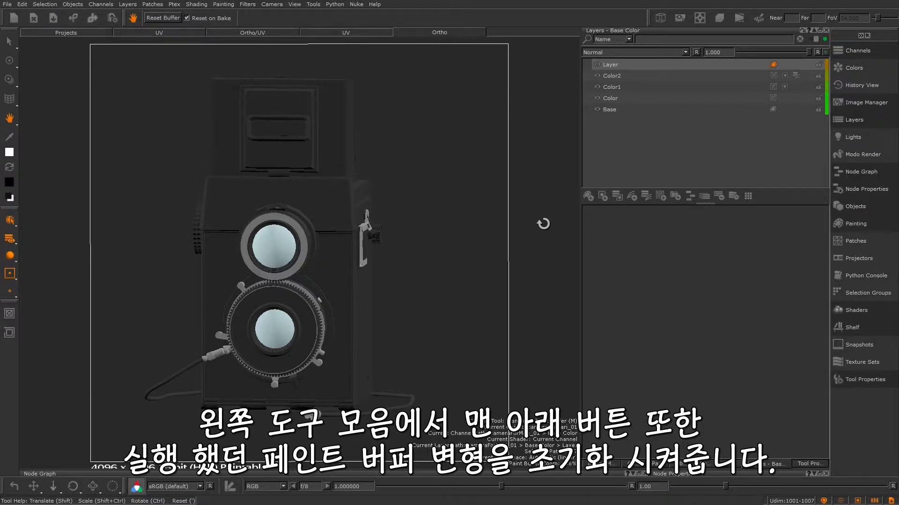
Paint white test strokes over the camera lenses across the paint buffer's edge, and clear the paint.
left_click(15, 62)
middle_click_drag(297, 194, 217, 158)
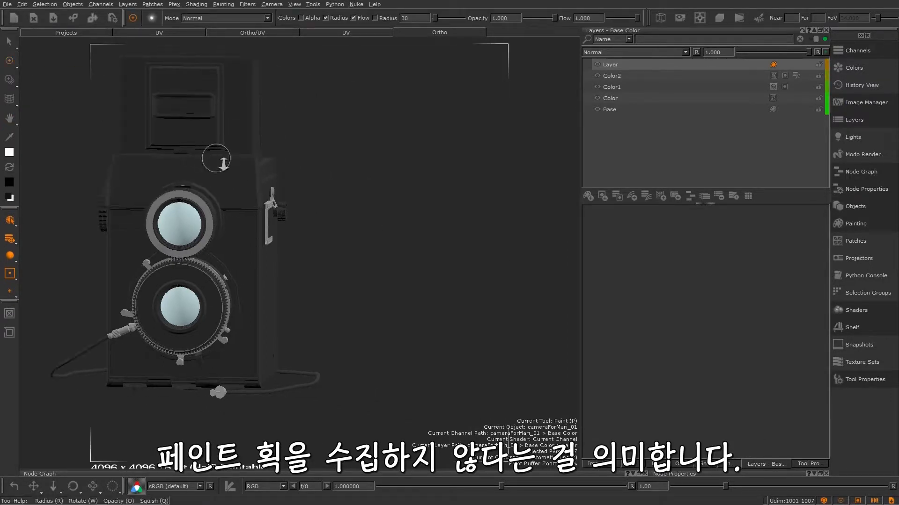
right_click_drag(216, 158, 171, 195, "alt")
mouse_move(89, 125)
left_mouse_down()
mouse_move(51, 171)
mouse_move(170, 201)
mouse_move(40, 244)
mouse_move(145, 285)
mouse_move(53, 323)
mouse_move(100, 367)
left_mouse_up()
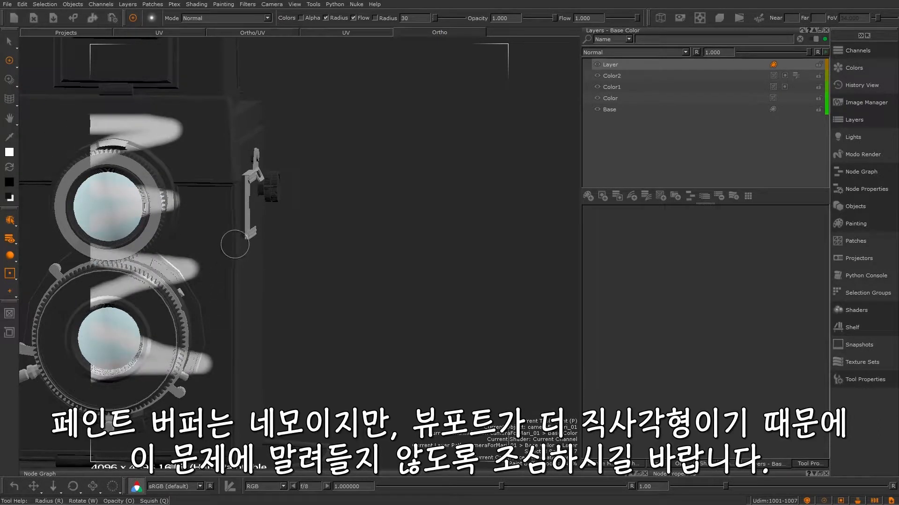
left_click(6, 314)
Open the painting settings and choose a paint buffer size of 4096 x 4096.
middle_click_drag(167, 195, 379, 192)
right_click_drag(351, 201, 318, 202, "alt")
left_click_drag(253, 201, 285, 200, "alt")
mouse_move(284, 200)
right_mouse_down("alt")
mouse_move(274, 194)
mouse_move(264, 216)
right_mouse_up("alt")
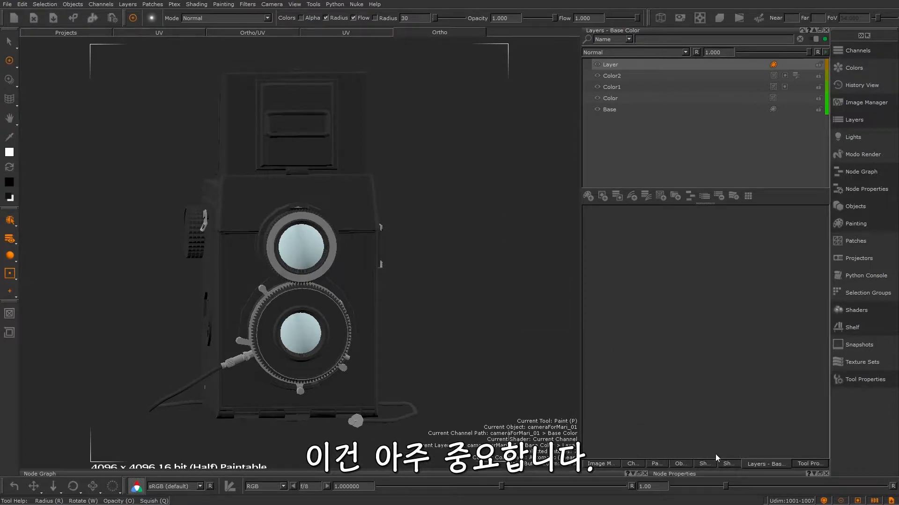
left_click(852, 223)
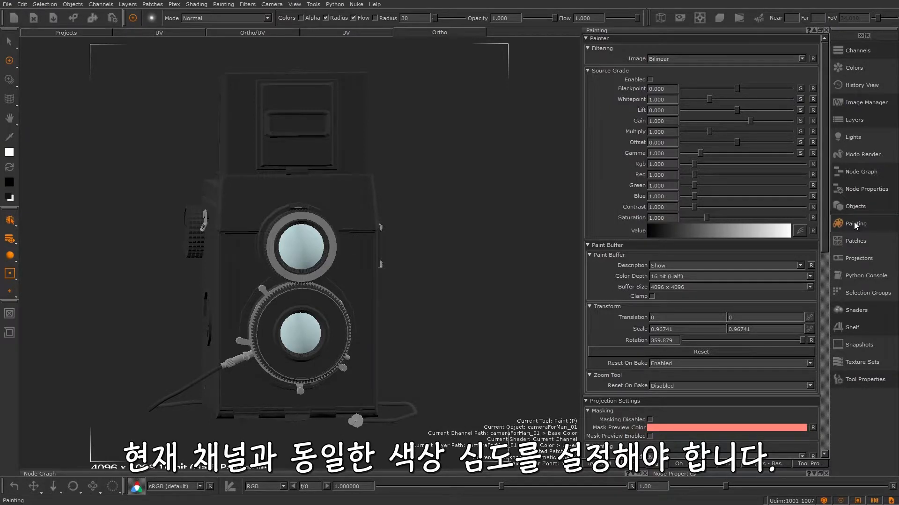
scroll(822, 190, "down", 2)
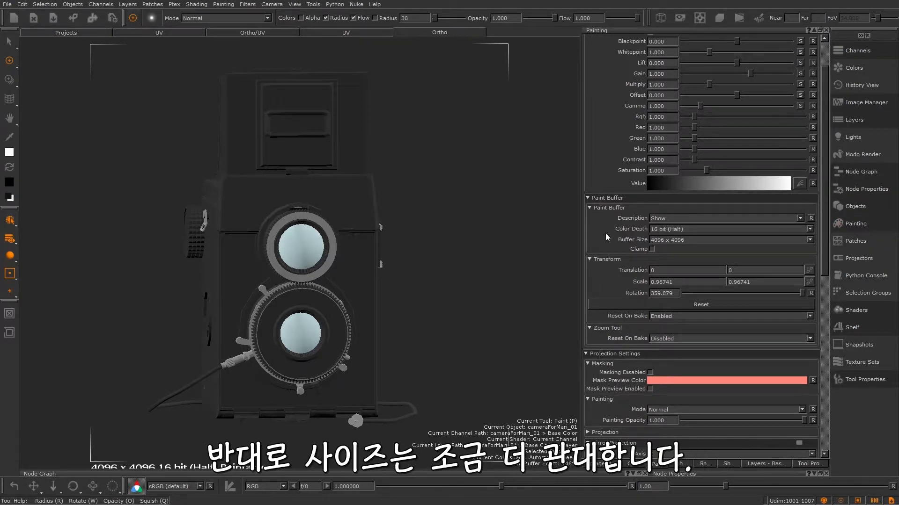
left_click(681, 239)
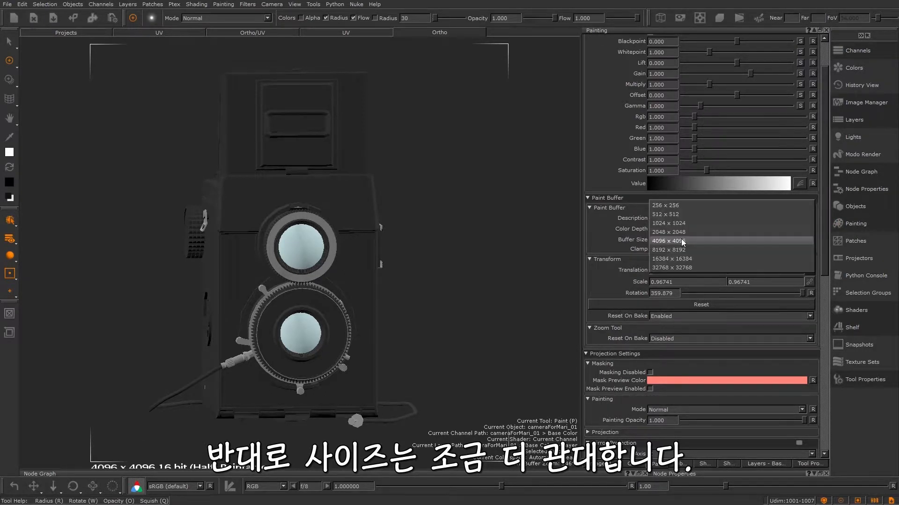
left_click(723, 242)
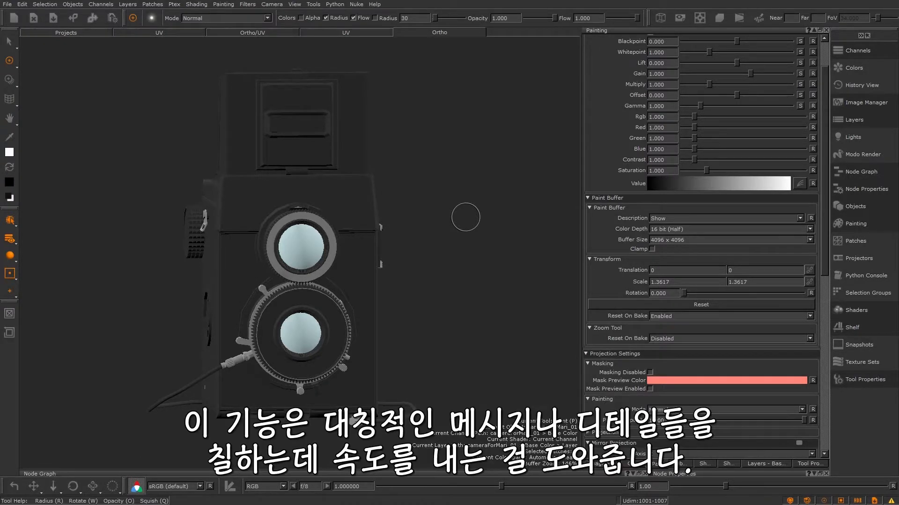
Enable mirror projection in the projection settings and set its axis to Z.
left_click_drag(824, 208, 832, 308)
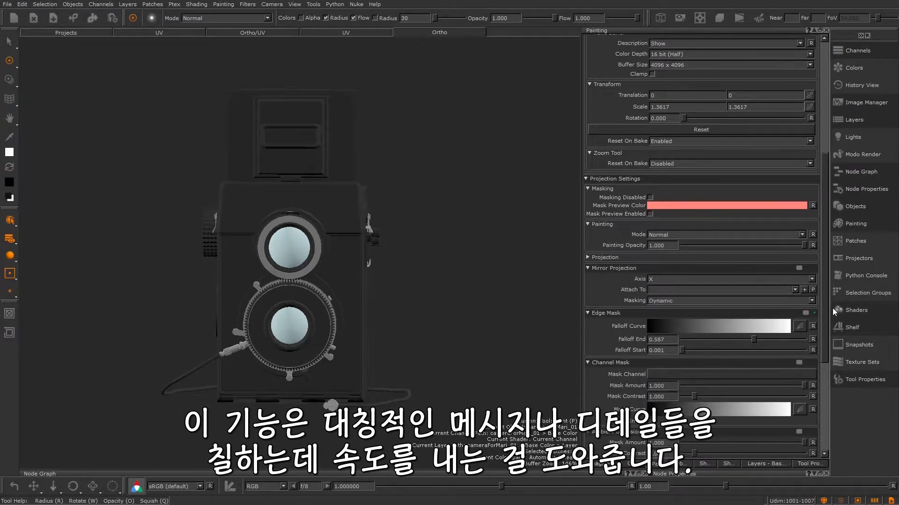
left_click(800, 268)
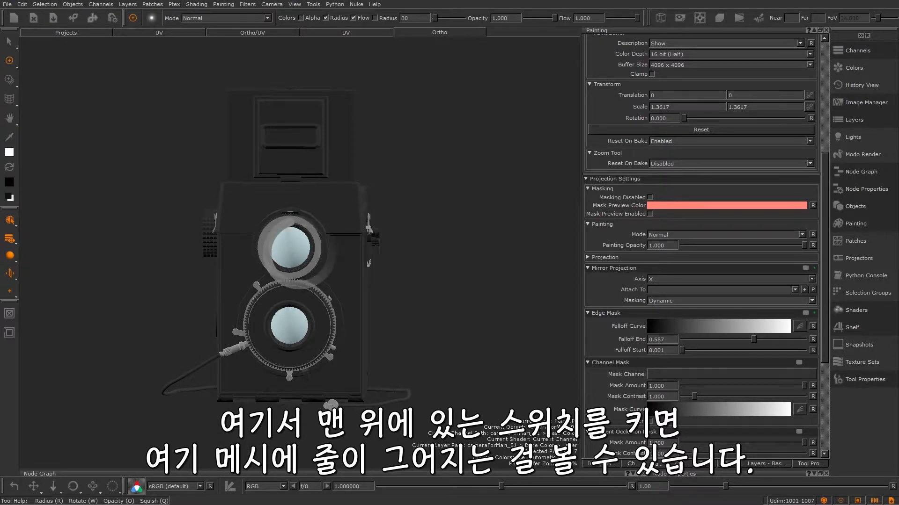
left_click_drag(436, 210, 351, 211, "alt")
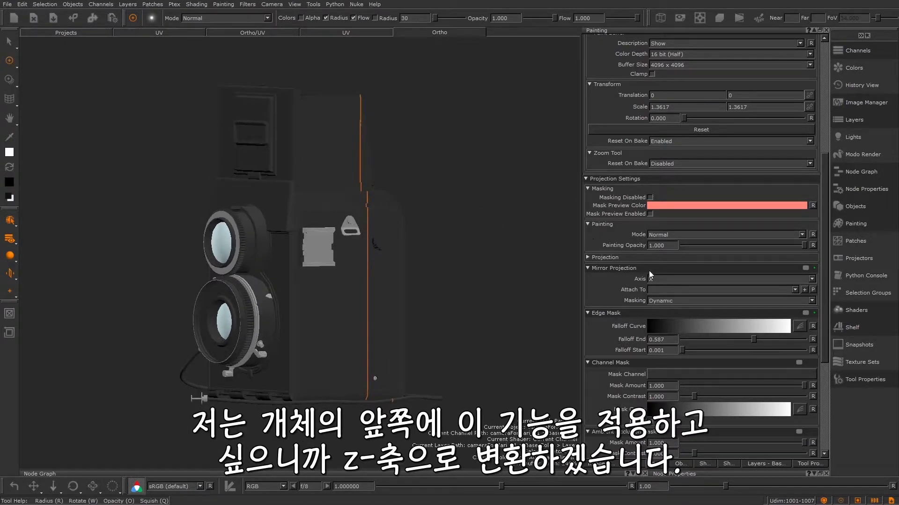
left_click(656, 275)
left_click(657, 295)
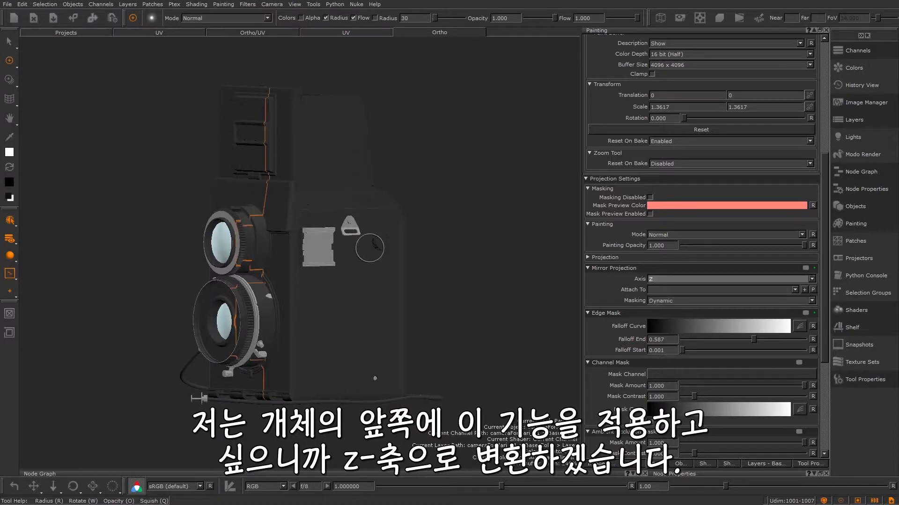
left_click_drag(370, 248, 420, 243, "alt")
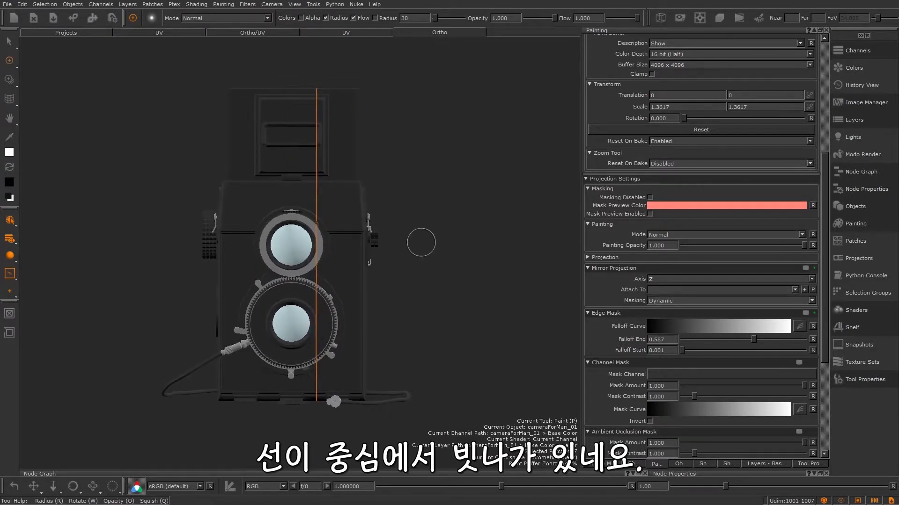
Attach the mirror projection to a new Mirror Plane locator and activate its transform handles.
left_click(805, 290)
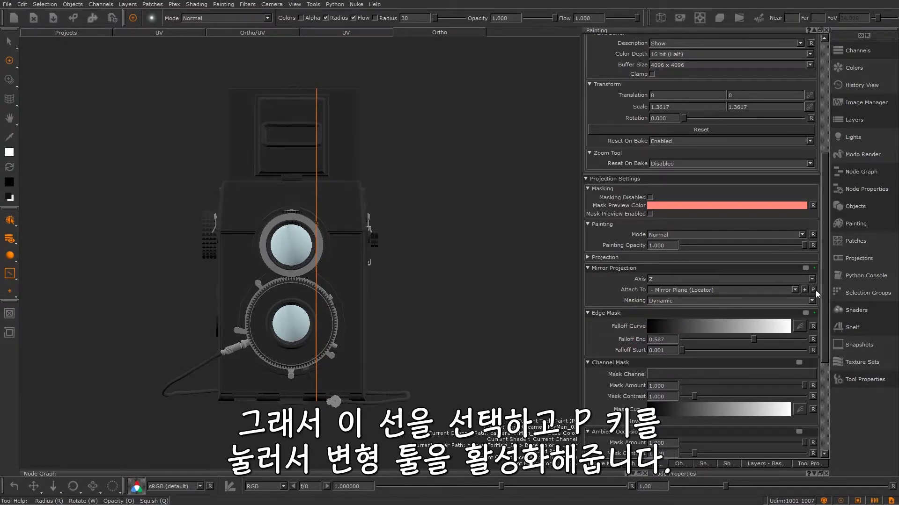
key("p")
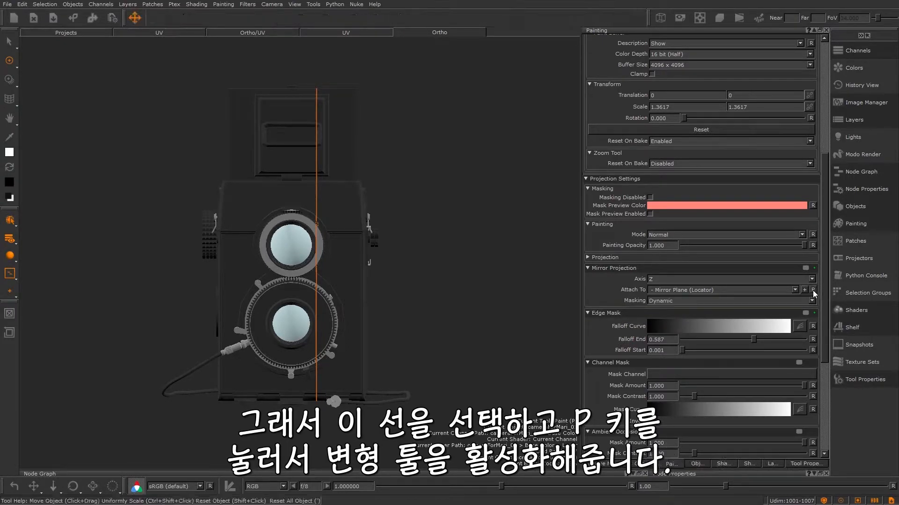
left_click(812, 289)
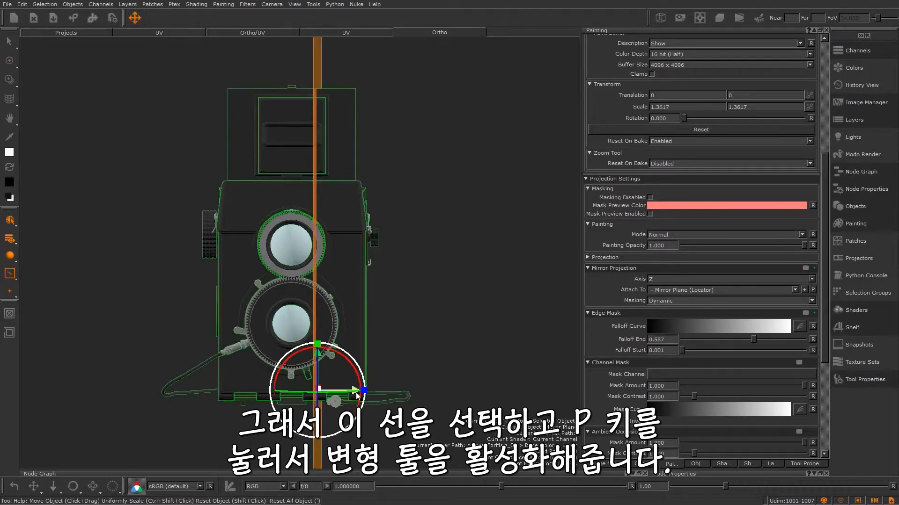
Move the mirror plane sideways onto the vertical centre line of the camera's lenses, fine-tuning it in the front orthographic view.
left_click_drag(356, 392, 348, 391)
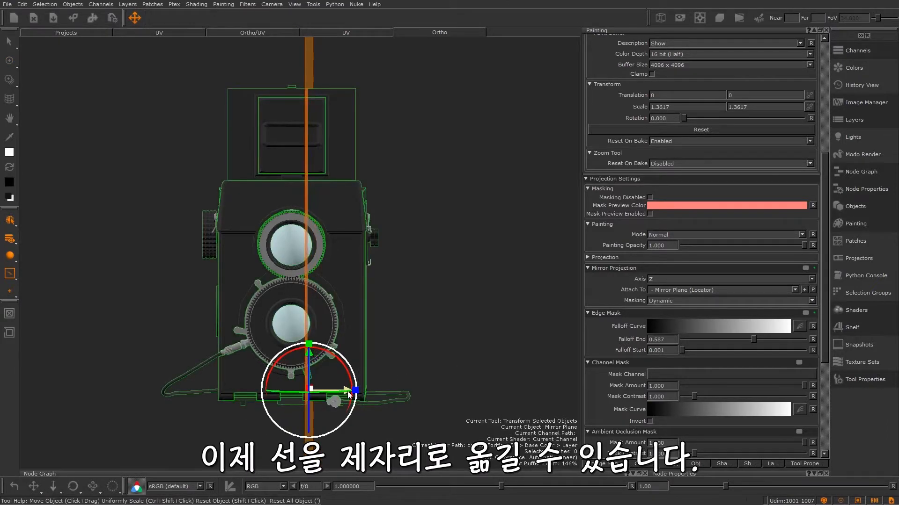
key("1")
key("2")
right_click_drag(349, 248, 417, 327, "alt")
left_click_drag(357, 443, 332, 444)
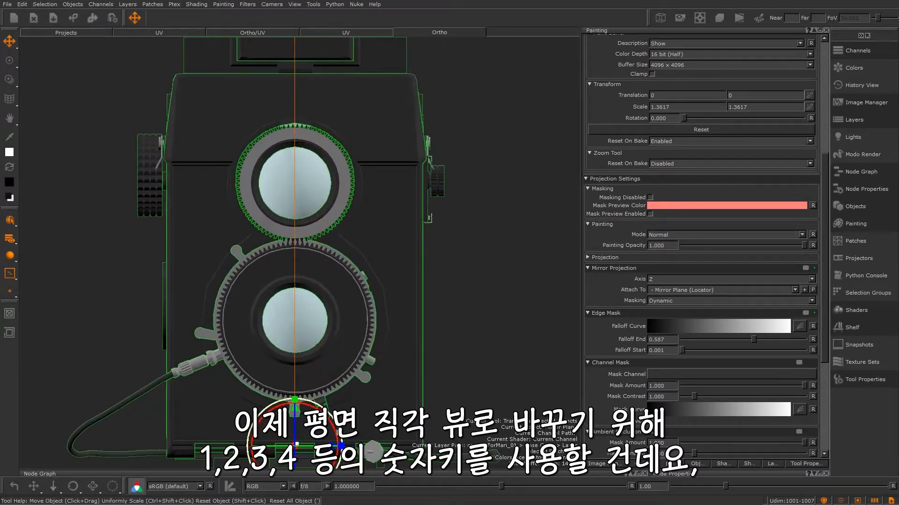
right_click_drag(325, 368, 348, 400, "alt")
middle_click_drag(350, 353, 362, 220, "alt")
right_click_drag(364, 252, 416, 361, "alt")
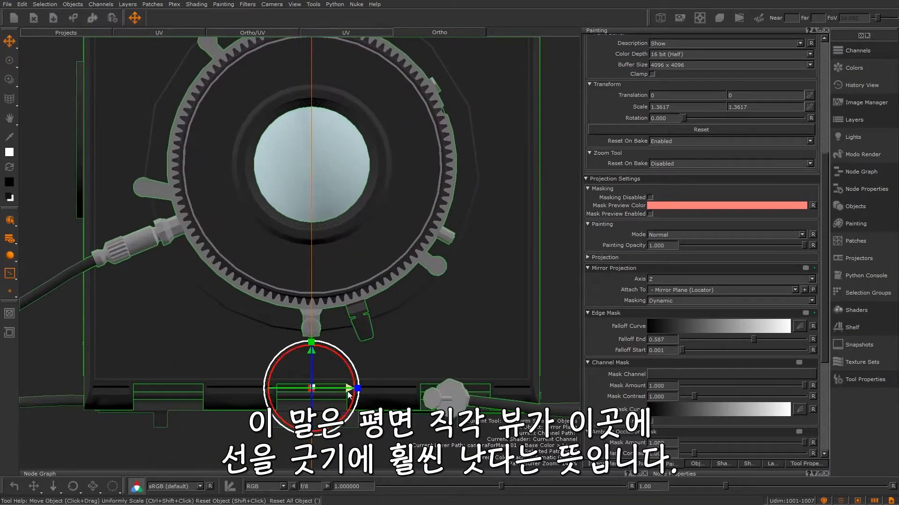
left_click_drag(350, 389, 351, 389)
Activate the Paint tool, set the mirror projection masking to Off, and make cameraForMari_01 the current object.
right_click_drag(467, 284, 384, 350, "alt")
left_click(9, 70)
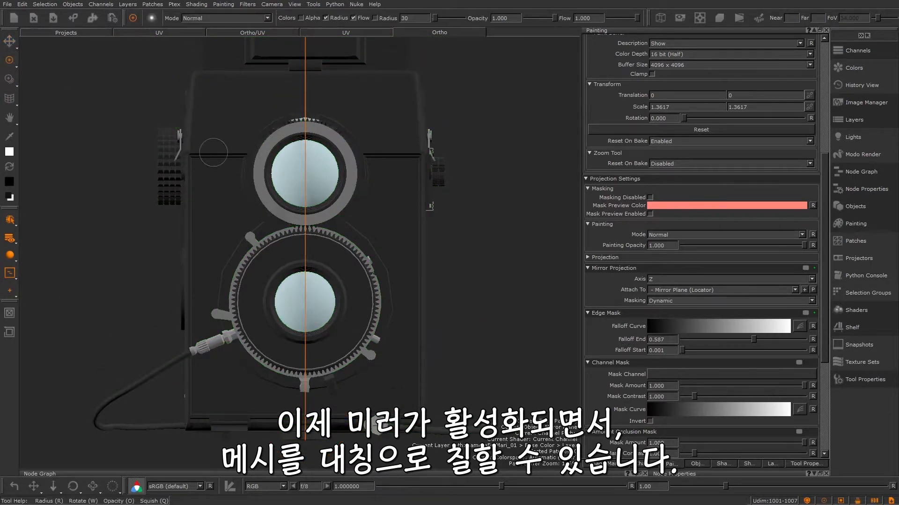
left_click(783, 300)
left_click(778, 282)
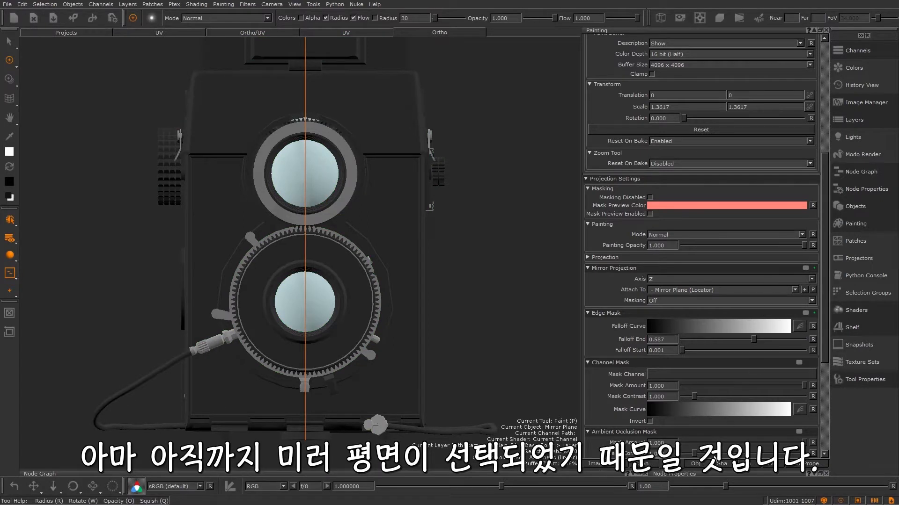
left_click(697, 465)
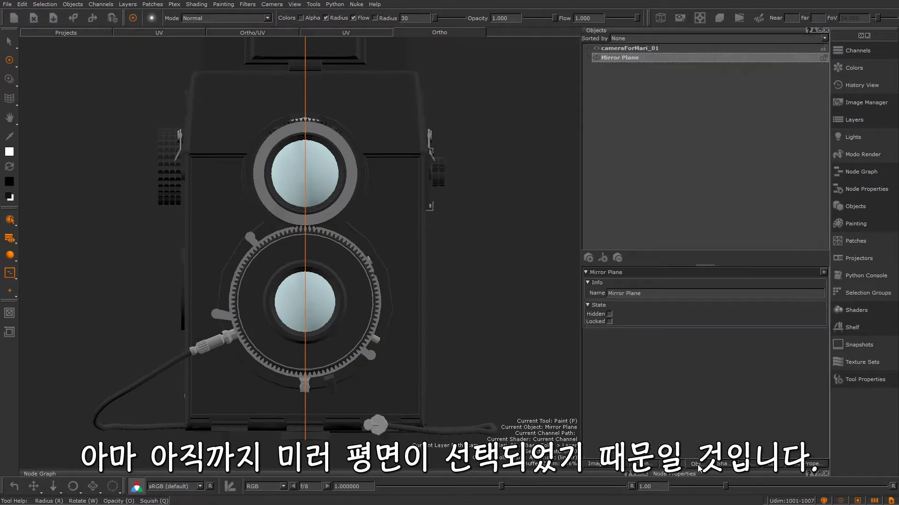
left_click(642, 52)
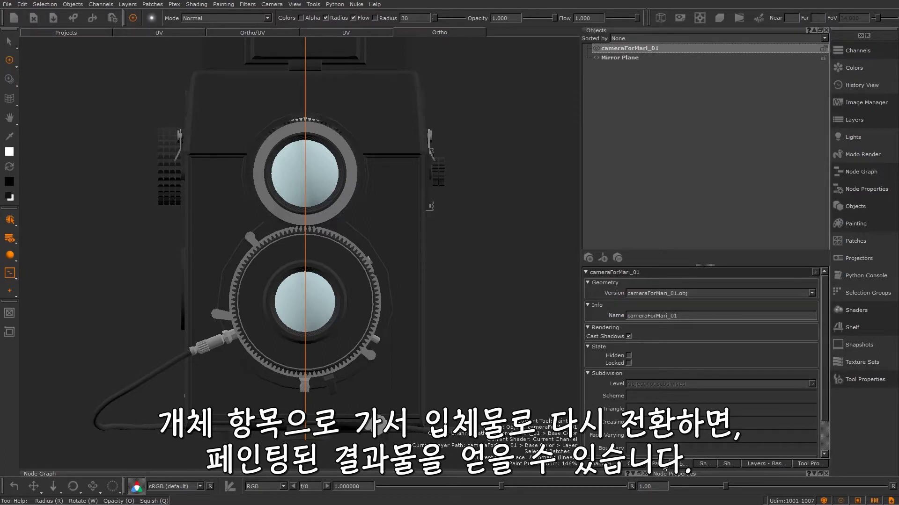
Paint mirrored white test strokes on the camera front beside the upper lens, undoing the first one, and bake the paint.
left_click(663, 465)
left_click_drag(235, 171, 239, 252)
key("ctrl+z")
key("z")
mouse_move(277, 163)
left_mouse_down()
mouse_move(262, 163)
mouse_move(295, 172)
mouse_move(238, 207)
left_mouse_up()
key("p")
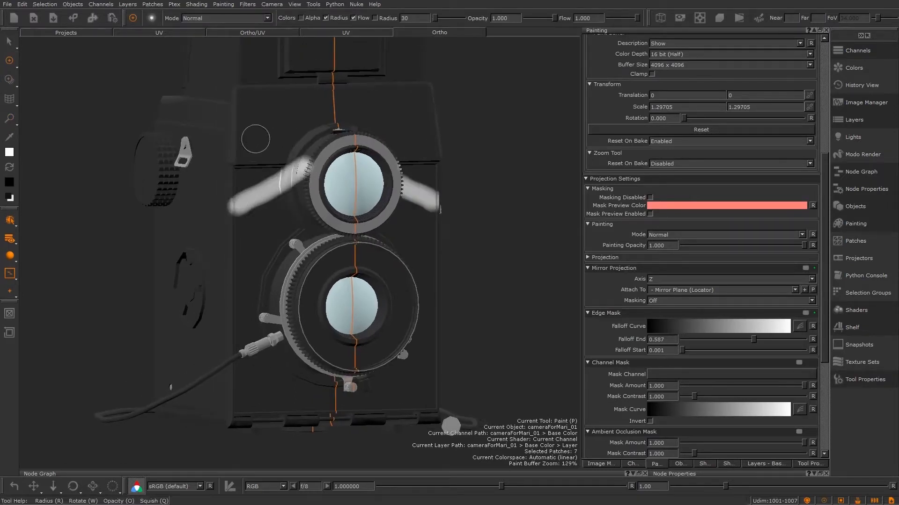
left_click_drag(255, 139, 299, 249)
key("b")
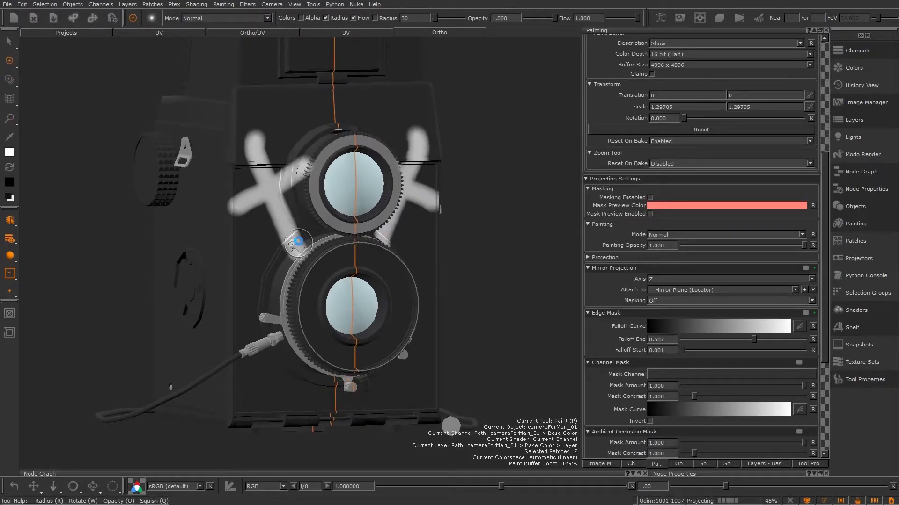
Turn off mirror projection with the No Mirror Projecting option, and switch it on and off once more.
left_click_drag(298, 242, 281, 173, "alt")
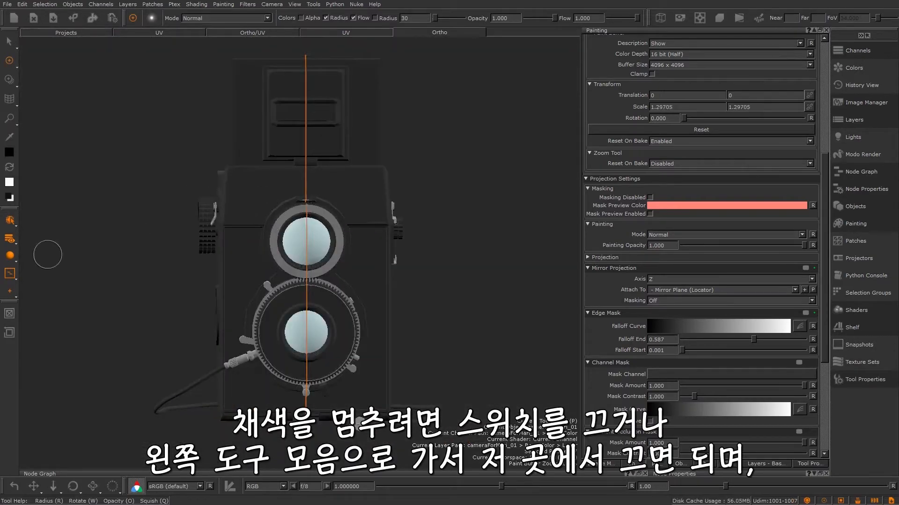
left_click(10, 275)
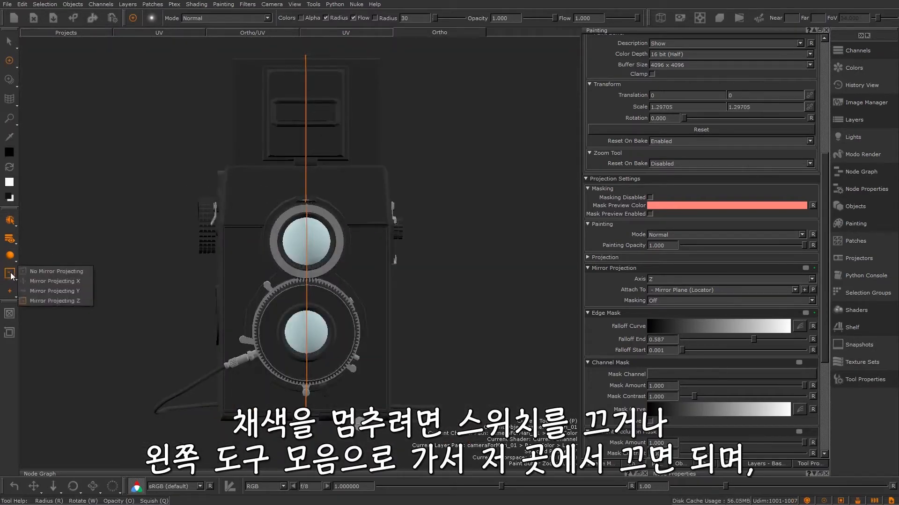
left_click(59, 272)
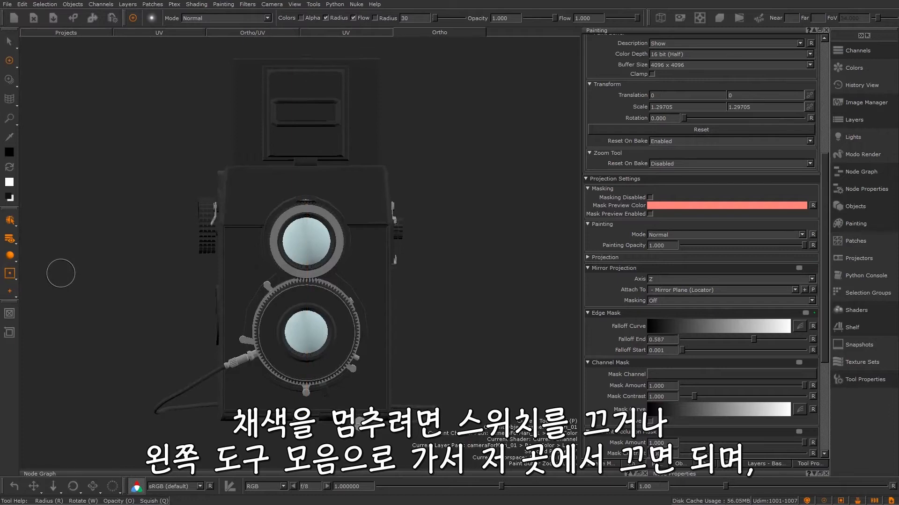
left_click(797, 270)
left_click(802, 268)
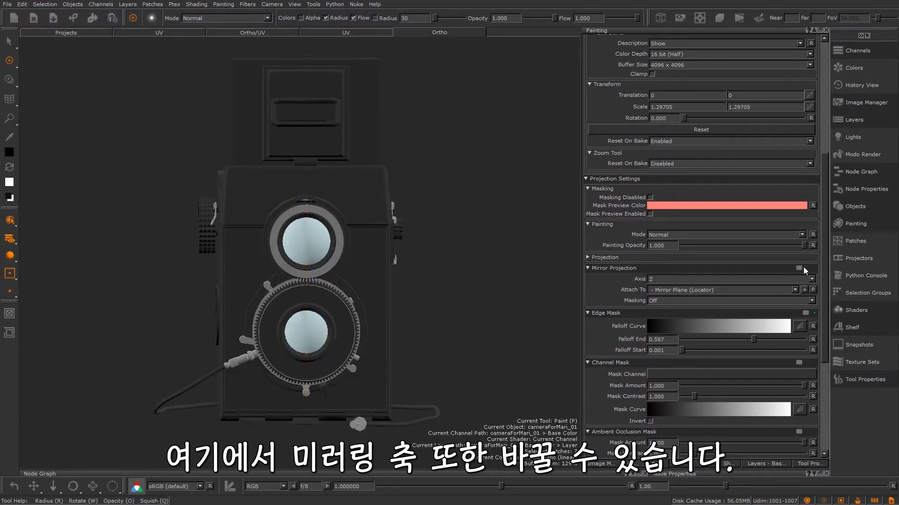